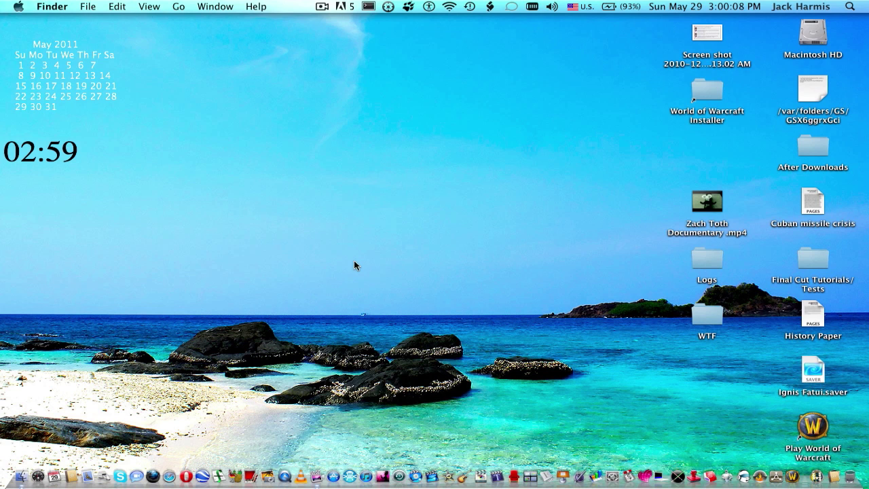
# Step: Launch System Preferences from the Dock and open the GeekTool 3 pane under Other
pyautogui.click(601, 478)
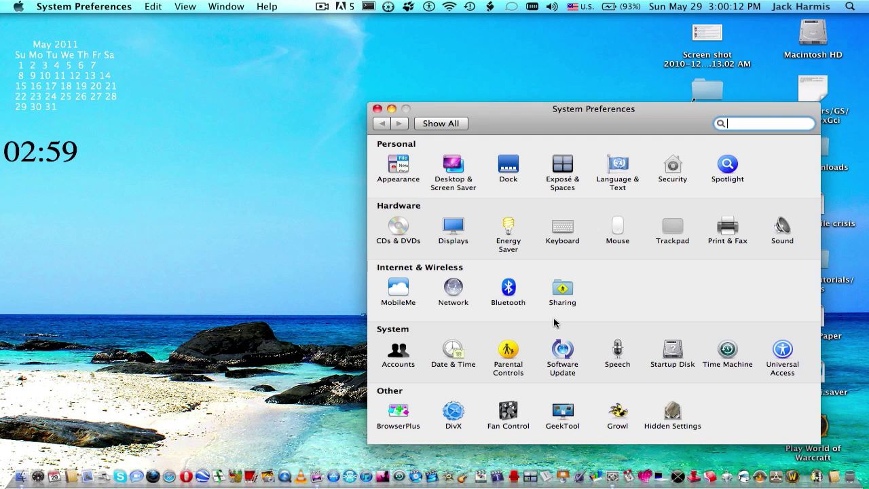
pyautogui.click(560, 412)
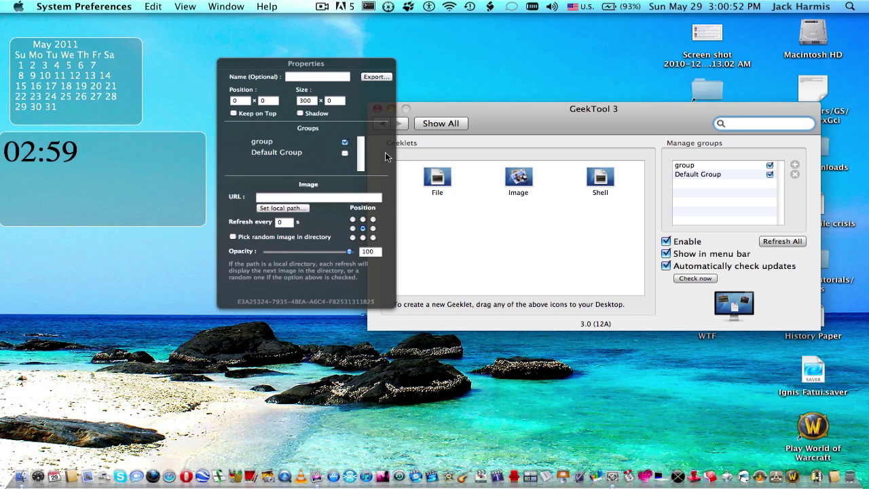
# Step: Select the clock geeklet and copy its date +"%I:%M" command text
pyautogui.click(606, 179)
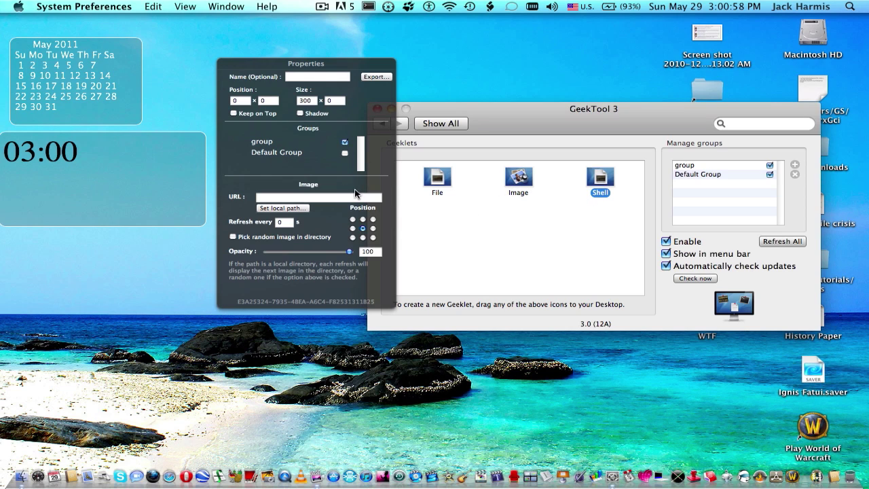
pyautogui.click(717, 166)
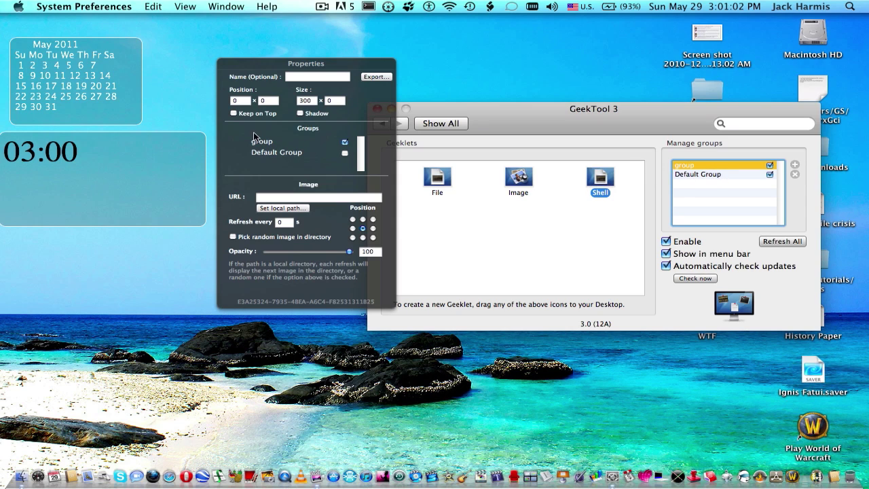
pyautogui.click(107, 147)
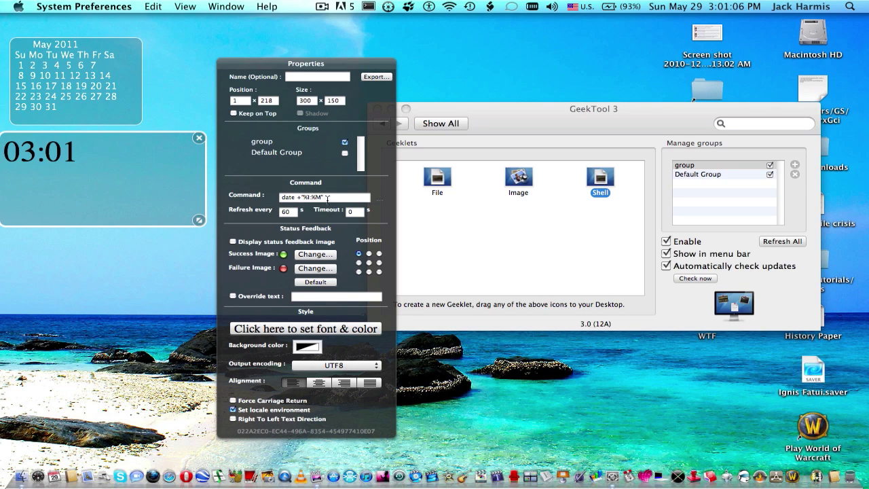
pyautogui.moveTo(324, 197); pyautogui.dragTo(280, 198)
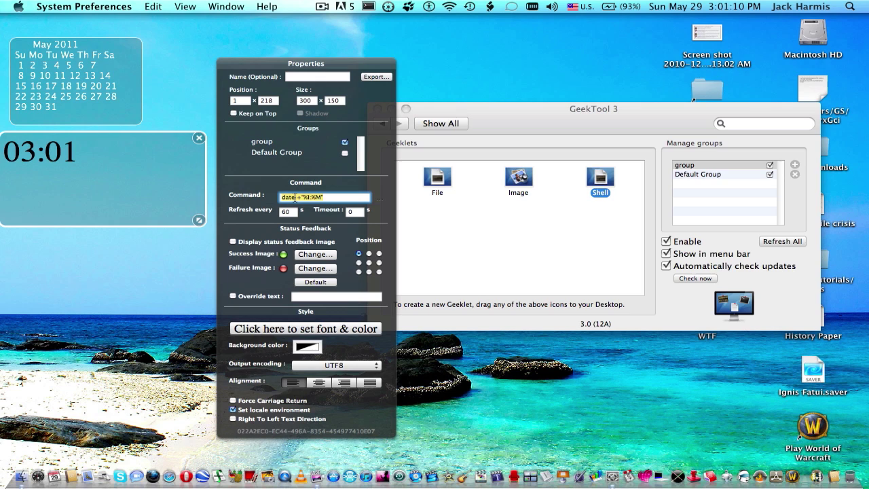
pyautogui.rightClick(305, 197)
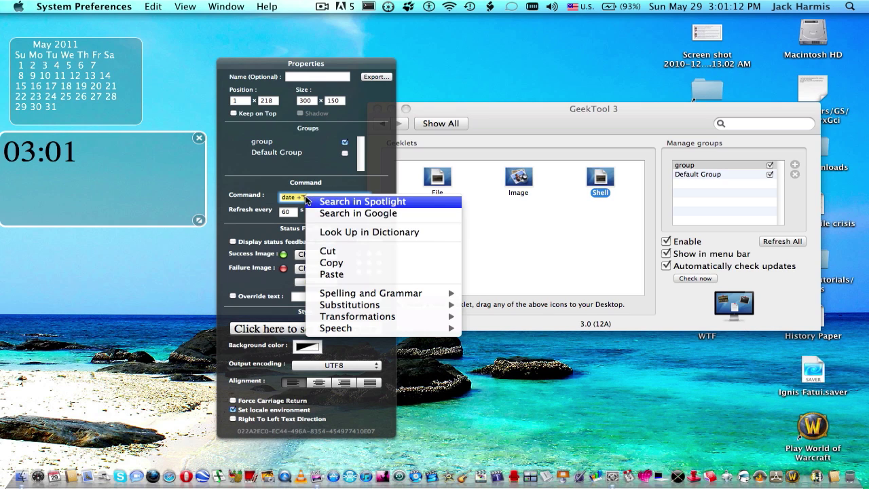
pyautogui.click(331, 262)
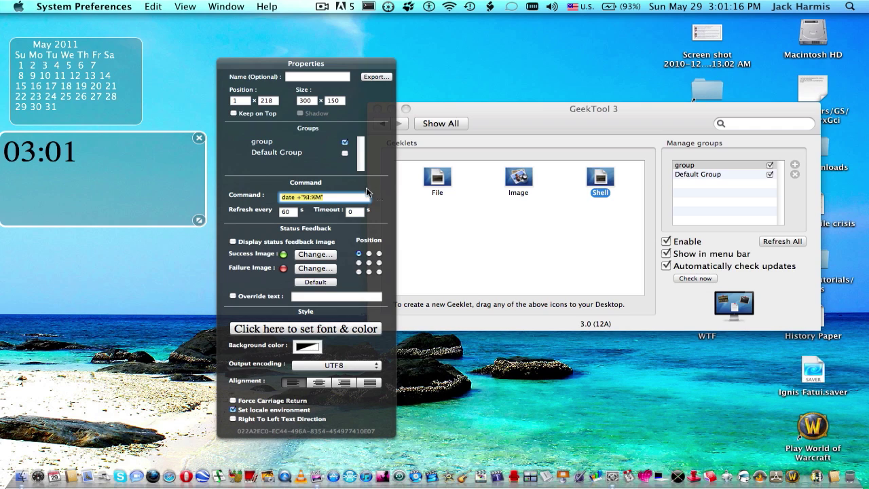
# Step: View the calendar geeklet, then reselect the clock to show its Times-Roman 48 pt Shell settings
pyautogui.click(361, 197)
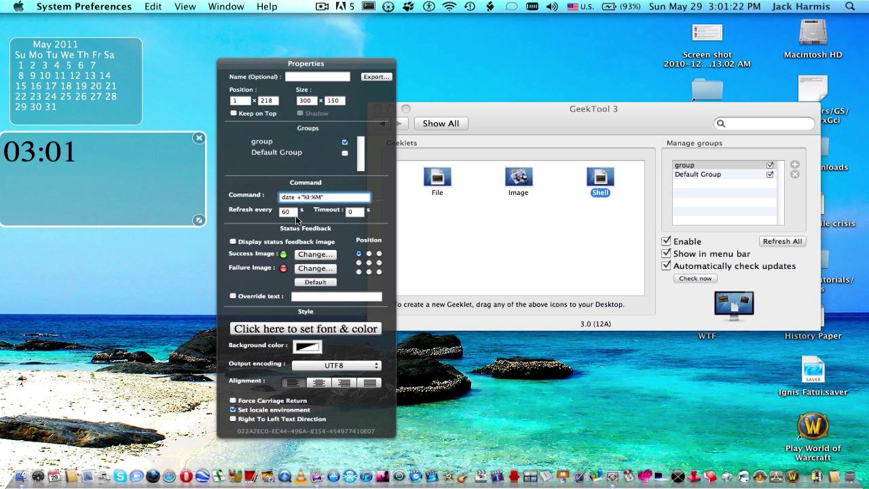
pyautogui.click(78, 95)
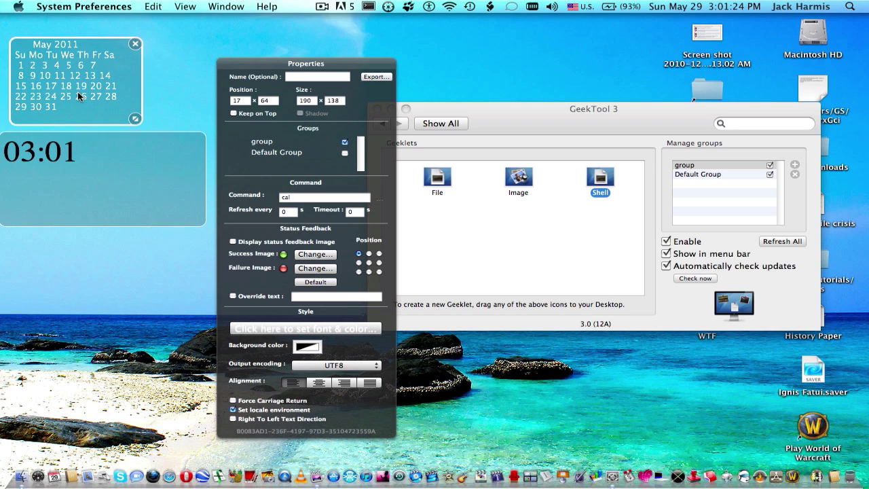
pyautogui.click(96, 161)
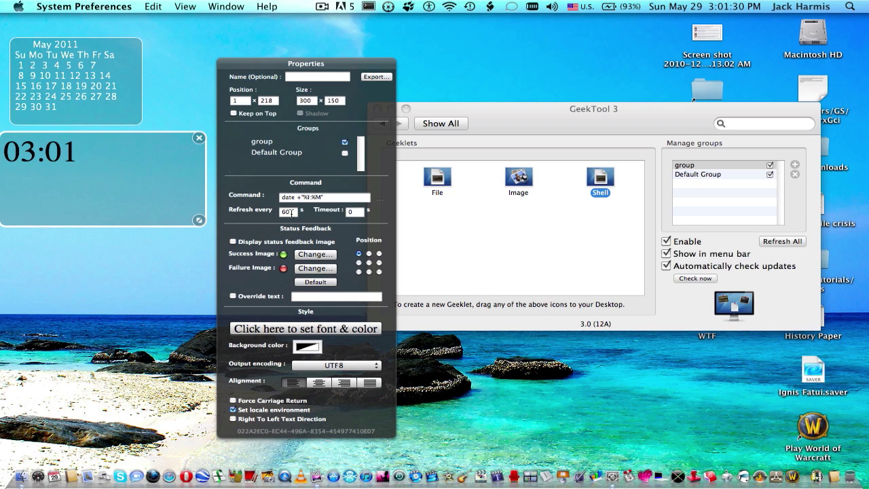
pyautogui.click(264, 333)
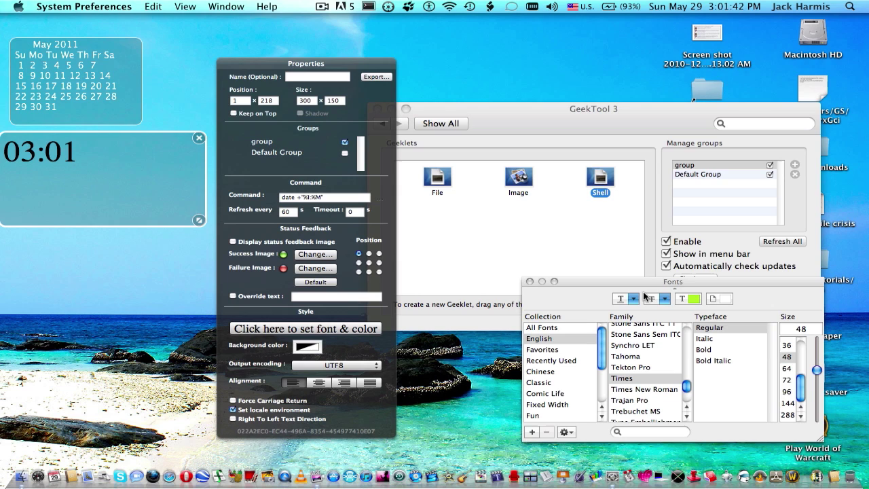
pyautogui.scroll(5, 788, 392)
pyautogui.scroll(-5, 786, 392)
pyautogui.click(529, 281)
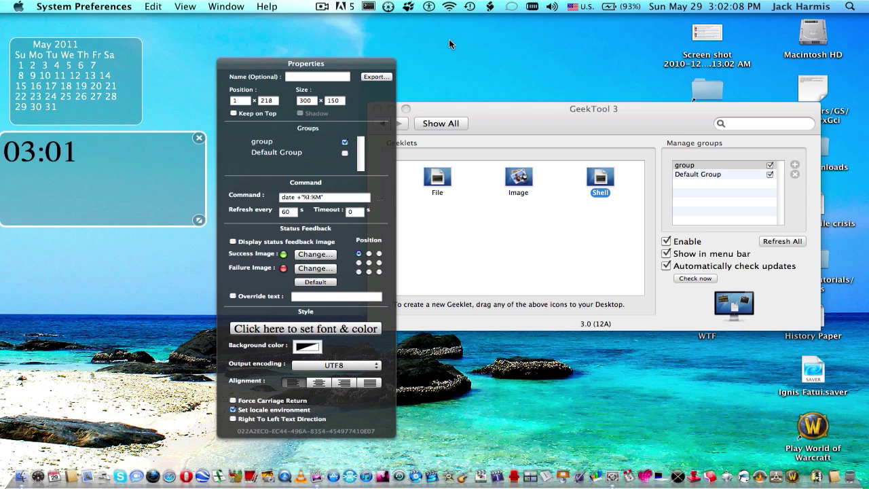
# Step: Reload the GeekTool pane and change the calendar geeklet's command to cal
pyautogui.click(445, 123)
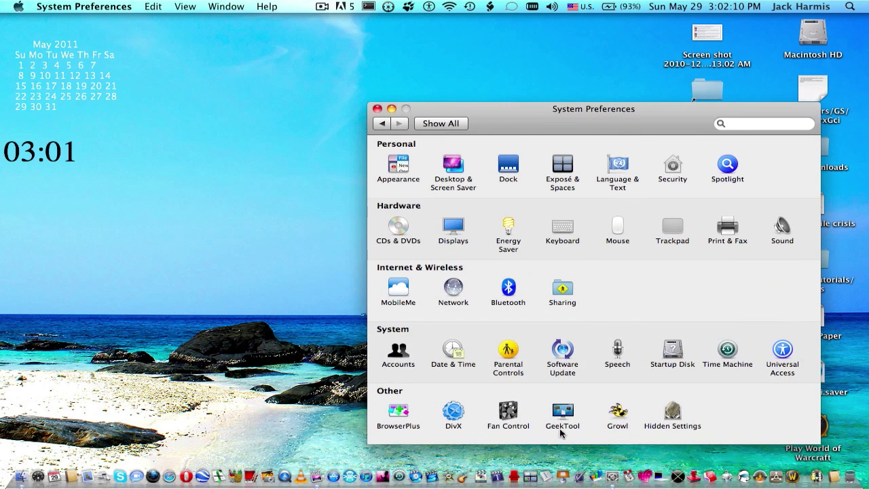
pyautogui.click(559, 418)
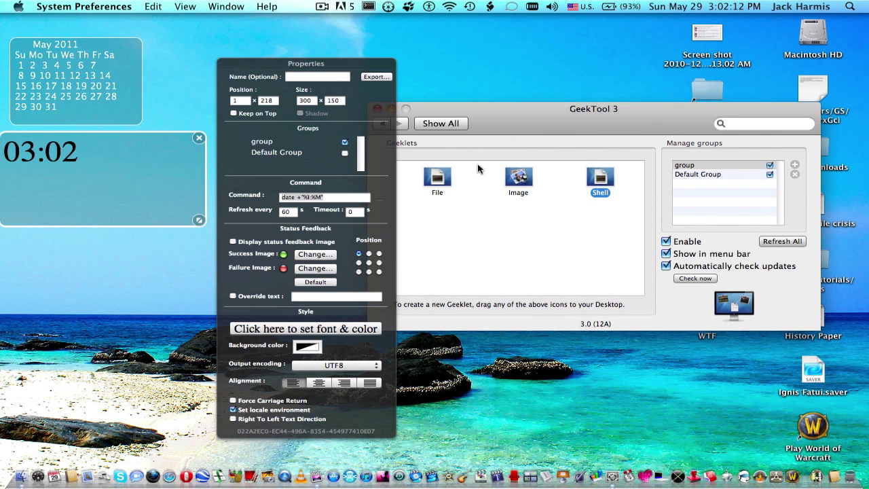
pyautogui.click(91, 101)
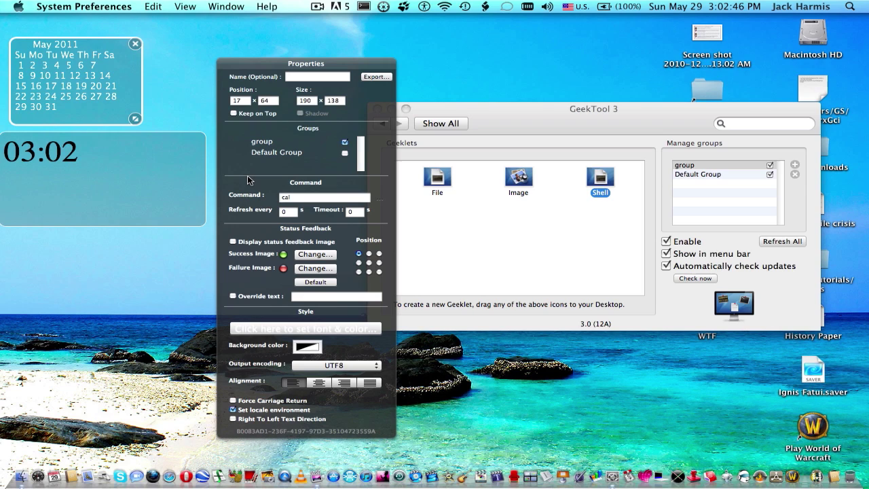
pyautogui.doubleClick(298, 197)
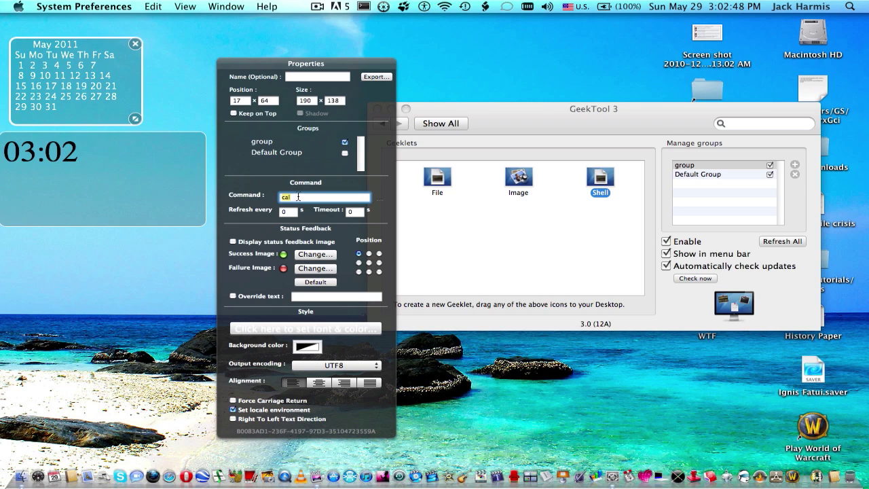
pyautogui.press('BackSpace')
pyautogui.press('Return')
pyautogui.click(516, 180)
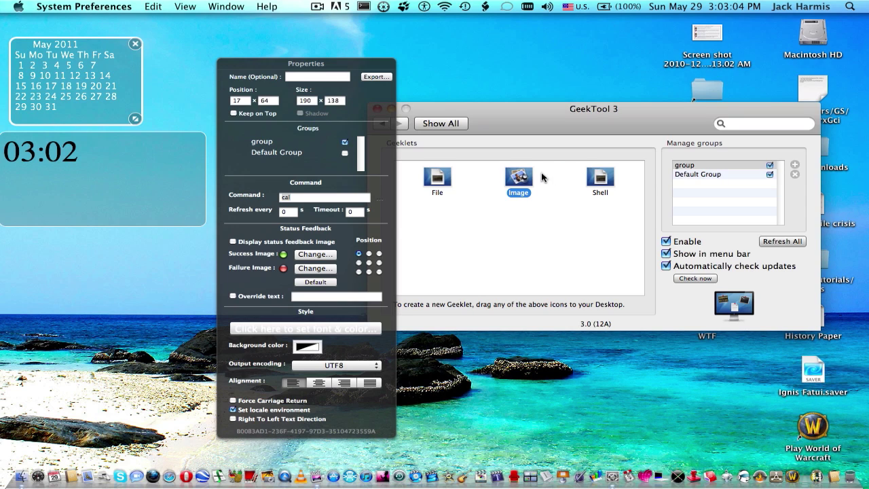
pyautogui.click(601, 178)
pyautogui.moveTo(593, 176); pyautogui.dragTo(80, 279)
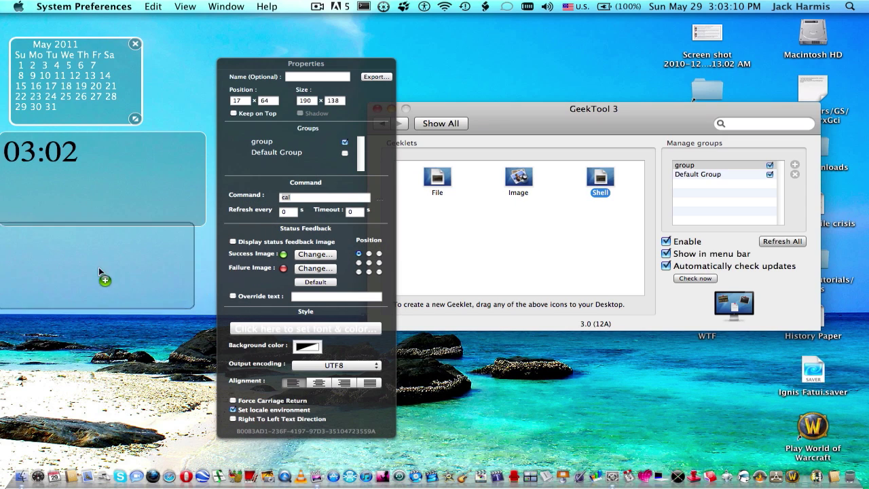
pyautogui.moveTo(99, 267); pyautogui.dragTo(108, 287)
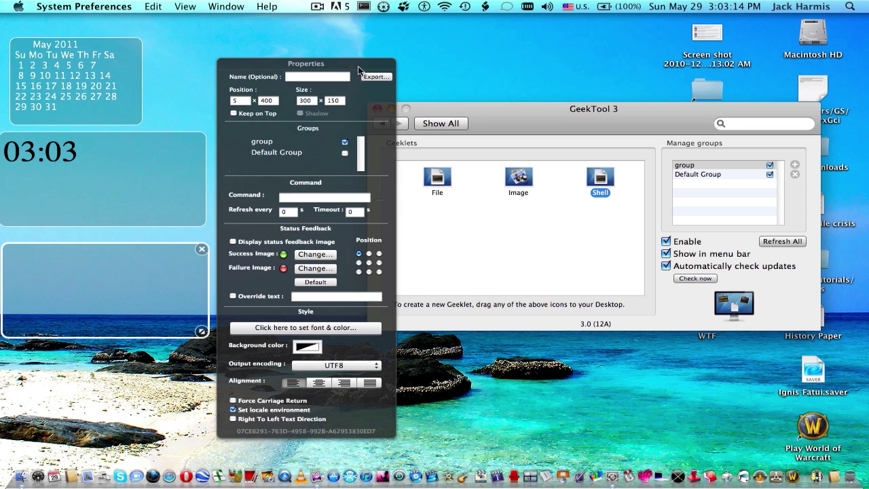
pyautogui.click(201, 250)
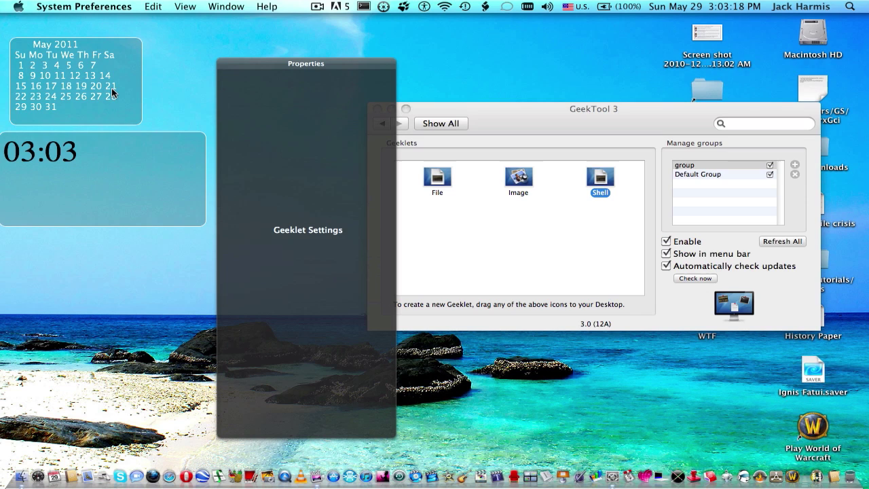
pyautogui.click(119, 159)
pyautogui.click(87, 73)
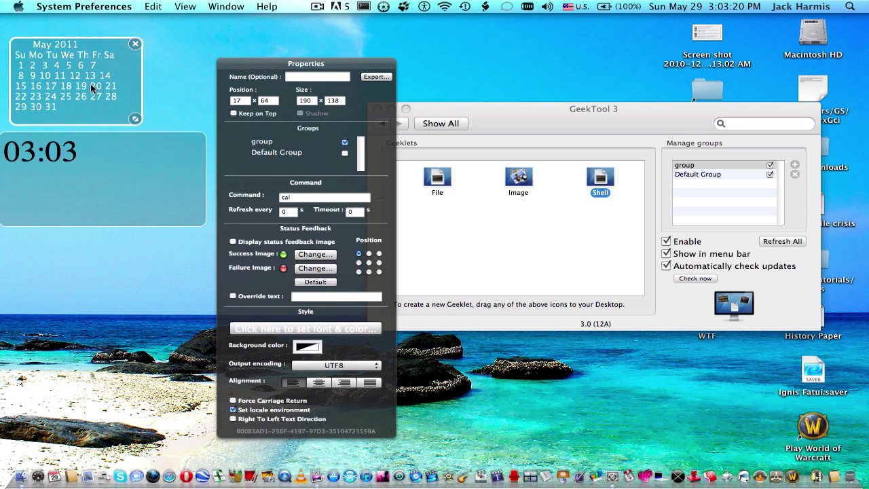
pyautogui.click(118, 166)
pyautogui.click(116, 104)
pyautogui.click(118, 147)
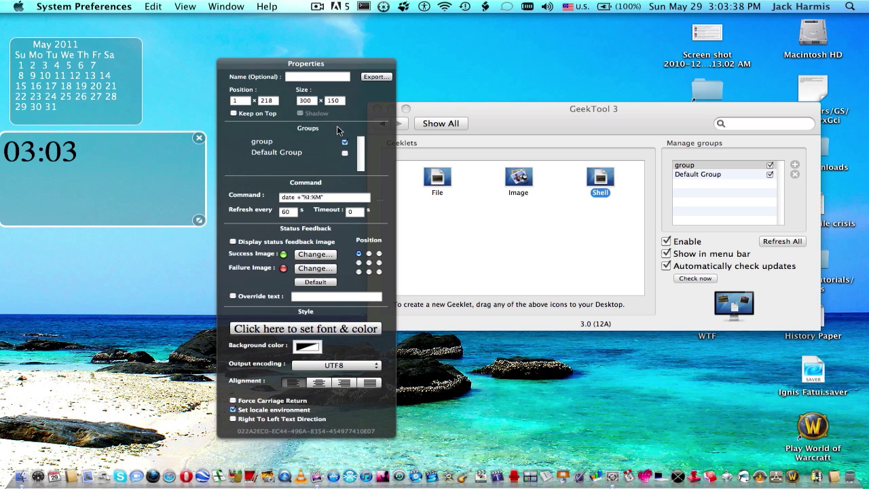
# Step: Bring the GeekTool 3 window forward and shift it slightly to the right
pyautogui.click(484, 111)
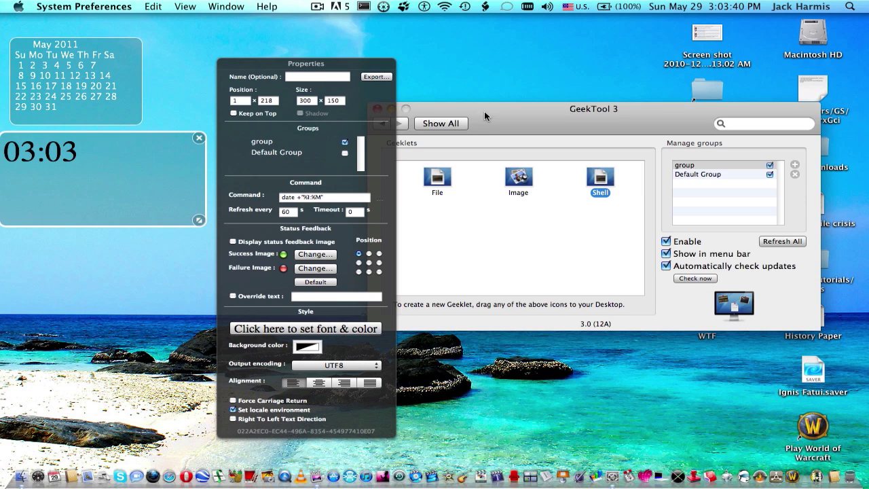
pyautogui.moveTo(484, 111); pyautogui.dragTo(542, 118)
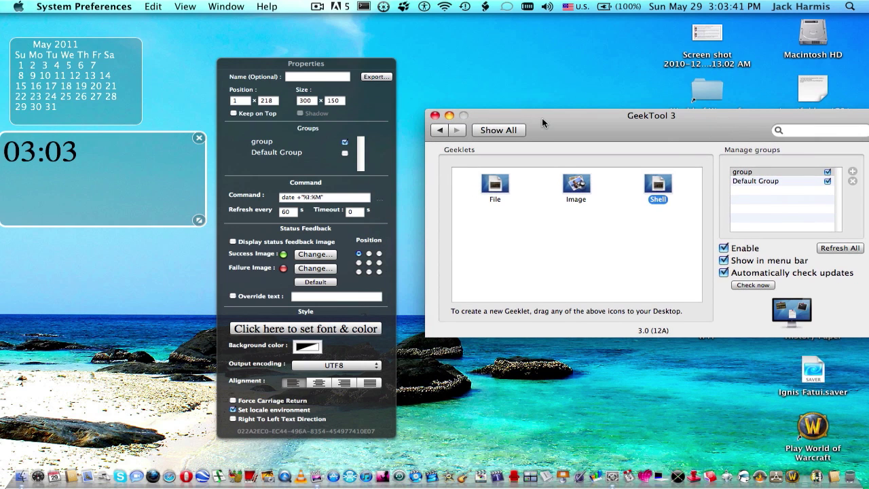
# Step: Close GeekTool, leaving the 03:03 clock and May 2011 calendar on the desktop
pyautogui.click(435, 116)
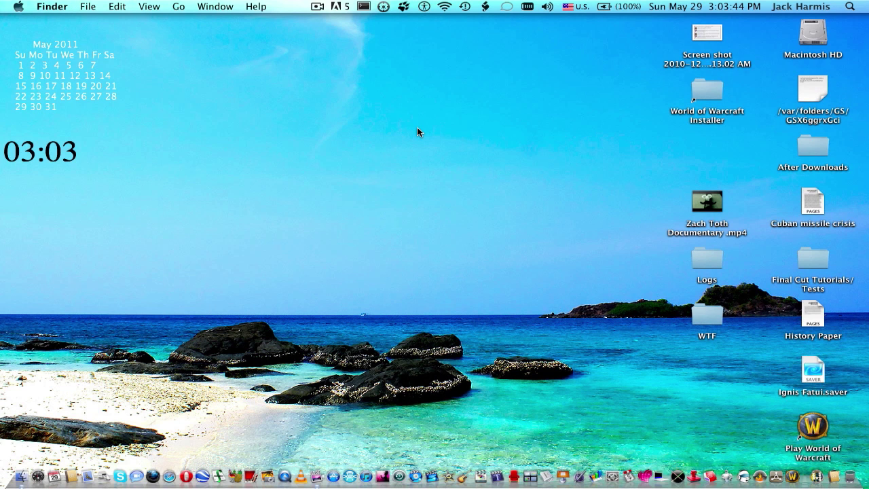